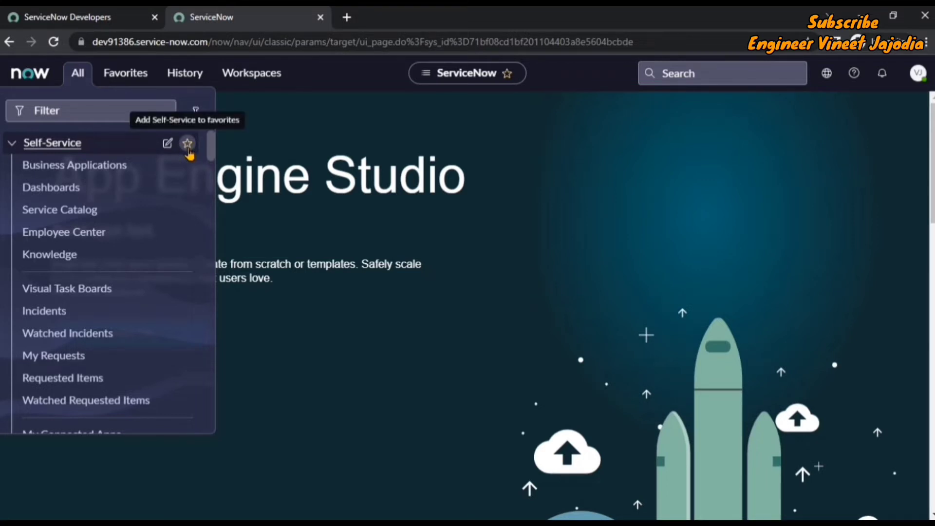
# Add the whole Self-Service application to favorites and collapse its module list.
pyautogui.click(187, 143)
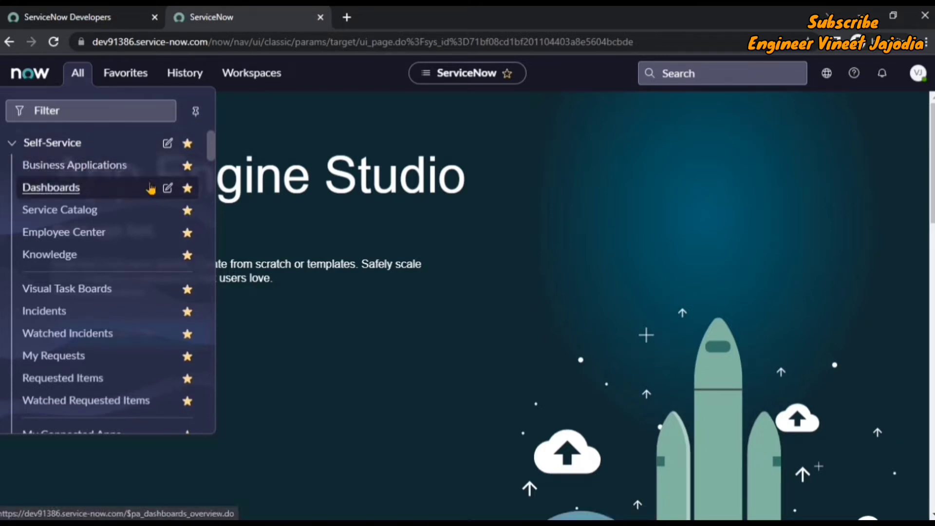
pyautogui.click(20, 145)
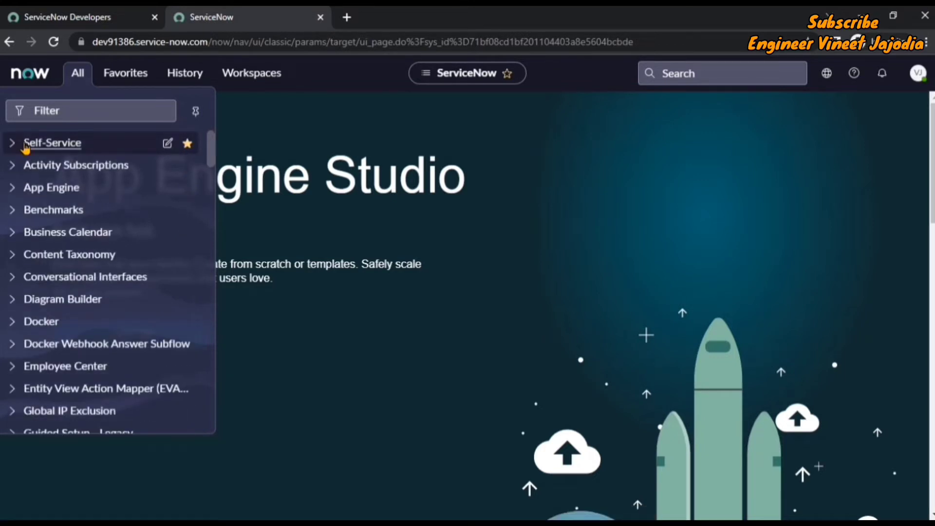
# Add the Create New module of the Incident application to favorites.
pyautogui.scroll(-10, 59, 206)
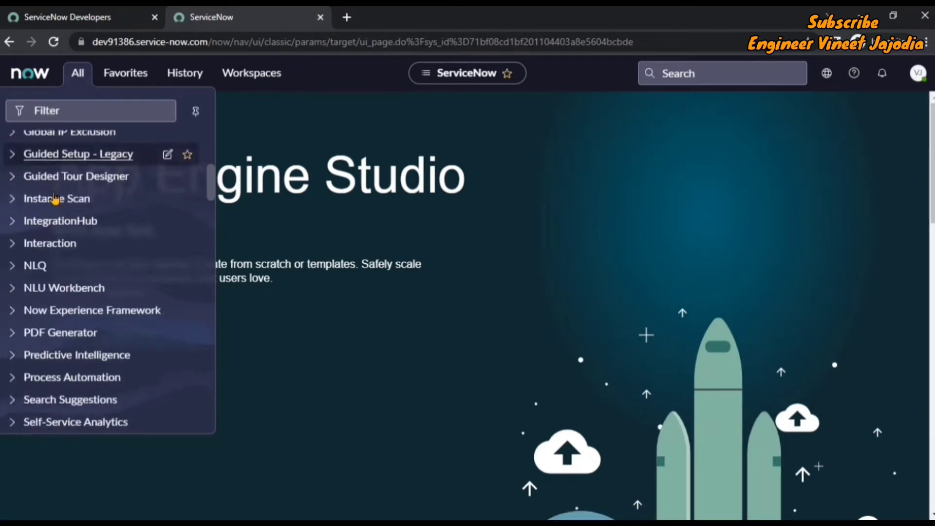
pyautogui.scroll(-3, 38, 366)
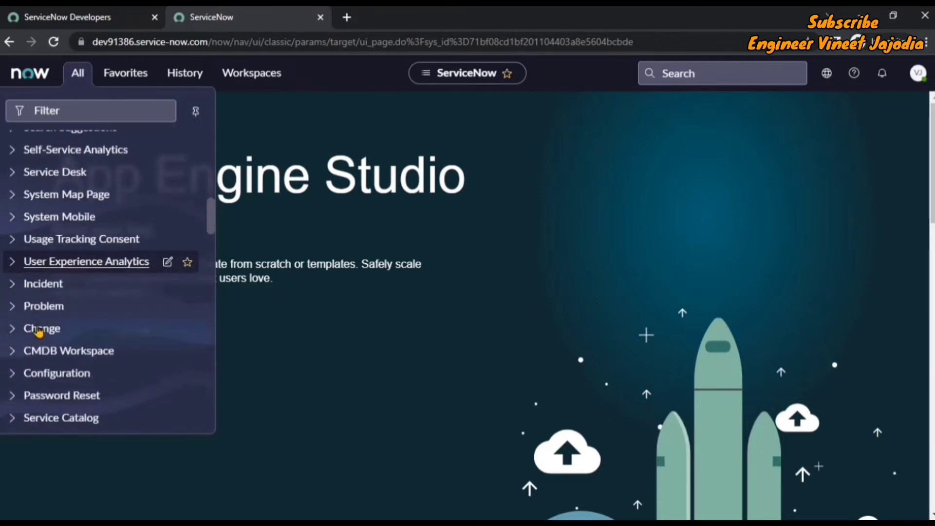
pyautogui.click(14, 284)
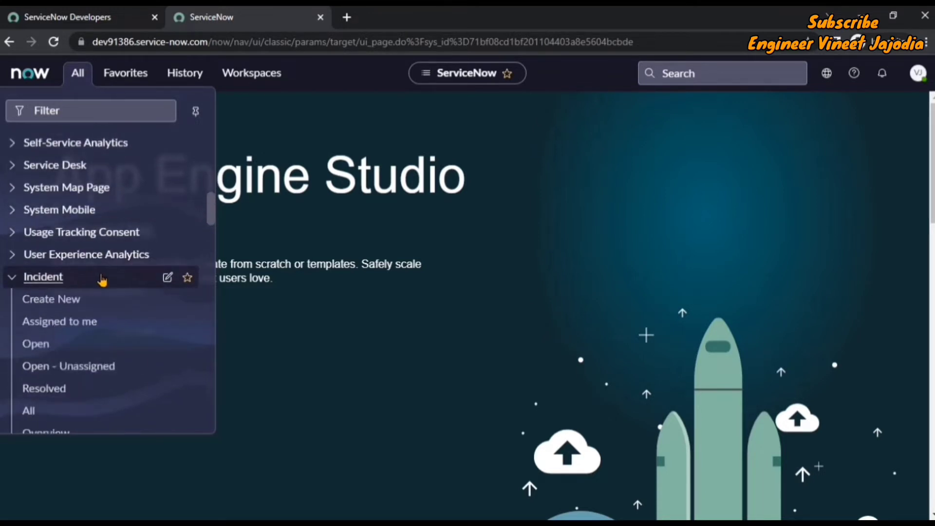
pyautogui.scroll(-3, 73, 280)
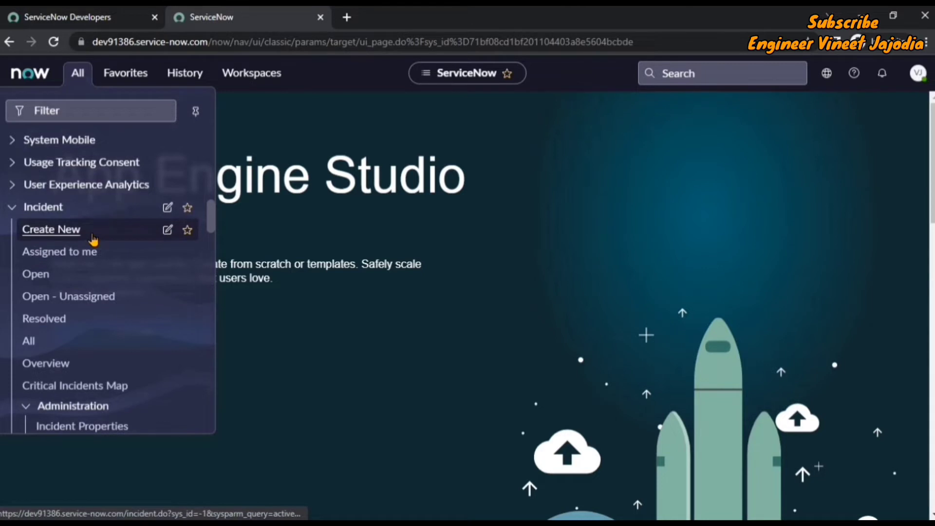
pyautogui.click(188, 233)
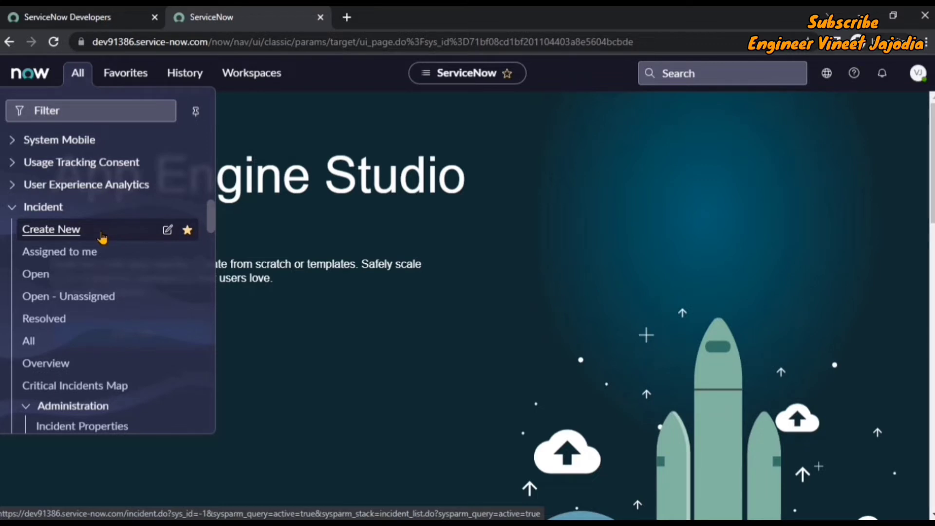
# Open the favorites for editing and move Incident - Create New above Self-Service.
pyautogui.click(125, 76)
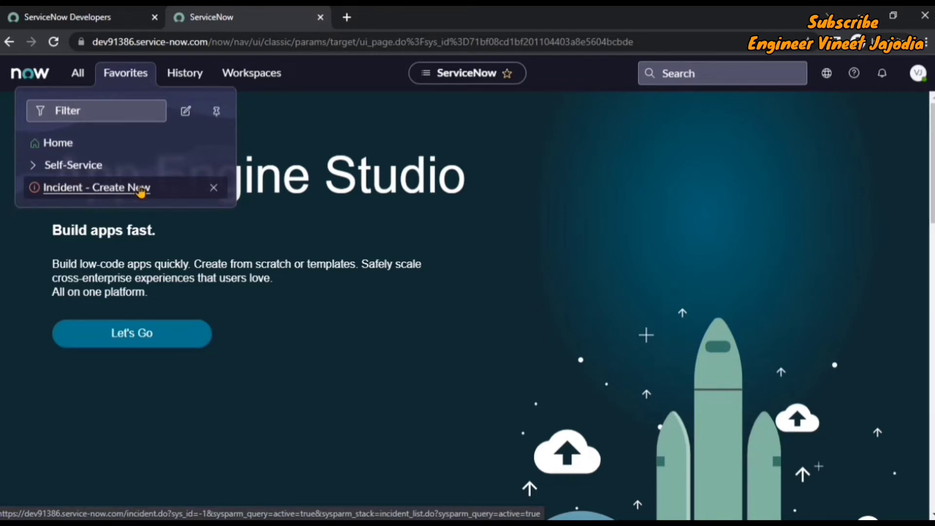
pyautogui.click(136, 77)
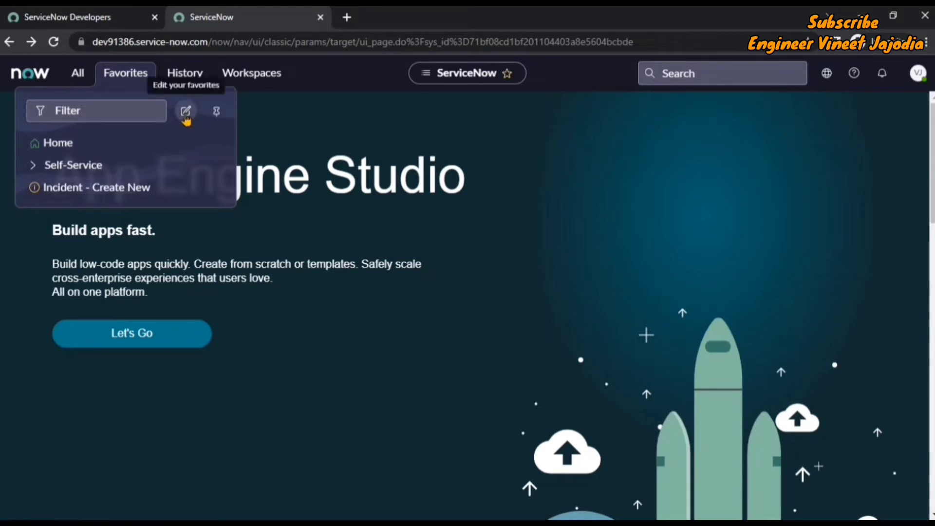
pyautogui.click(186, 115)
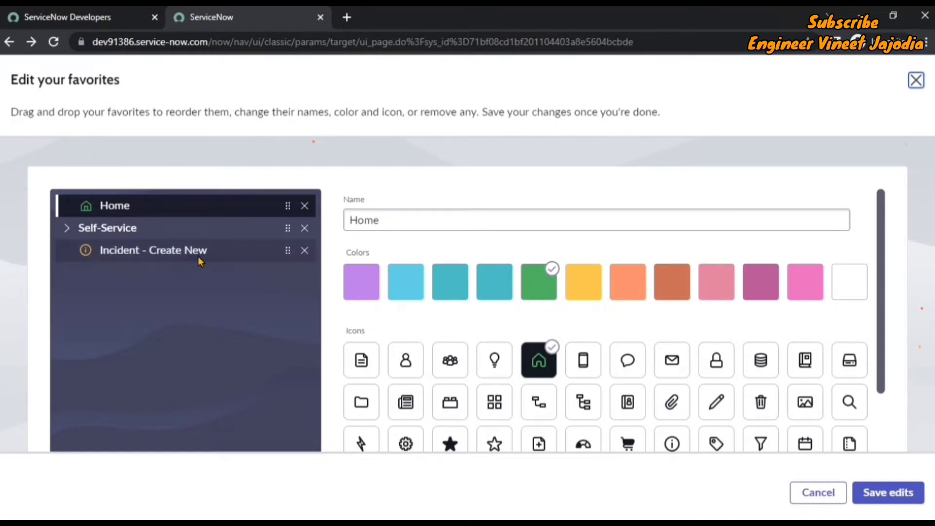
pyautogui.moveTo(237, 257); pyautogui.dragTo(236, 229)
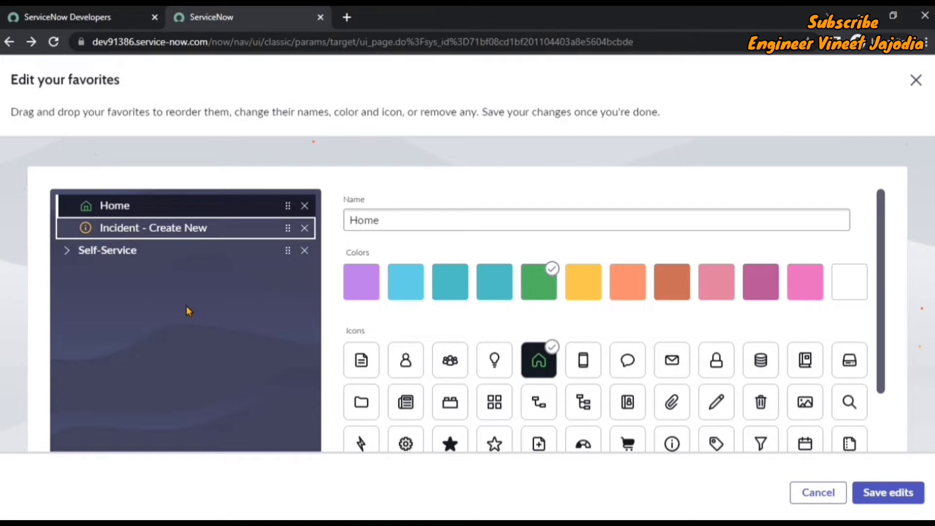
# Rename the Incident - Create New favorite to Create New Incident.
pyautogui.click(195, 229)
pyautogui.click(485, 214)
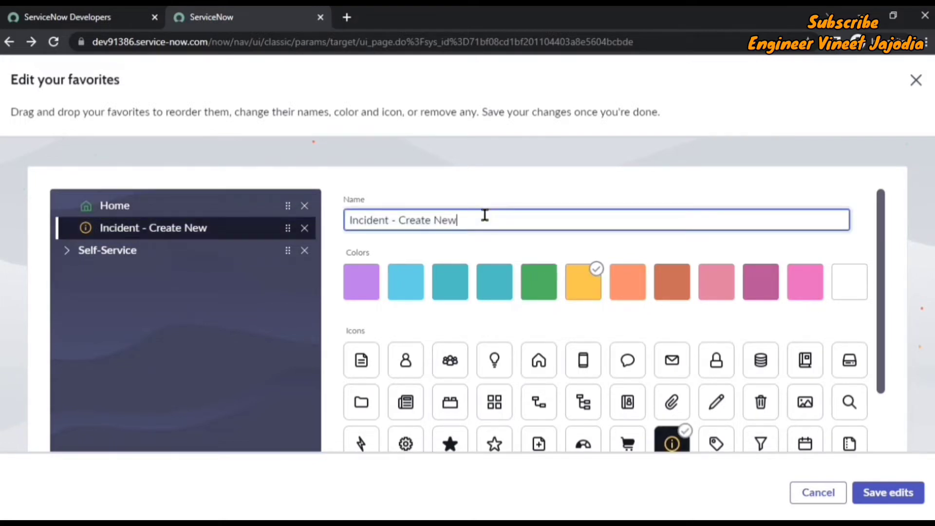
pyautogui.hotkey('ctrl', 'a')
pyautogui.press('BackSpace')
pyautogui.write('Cre')
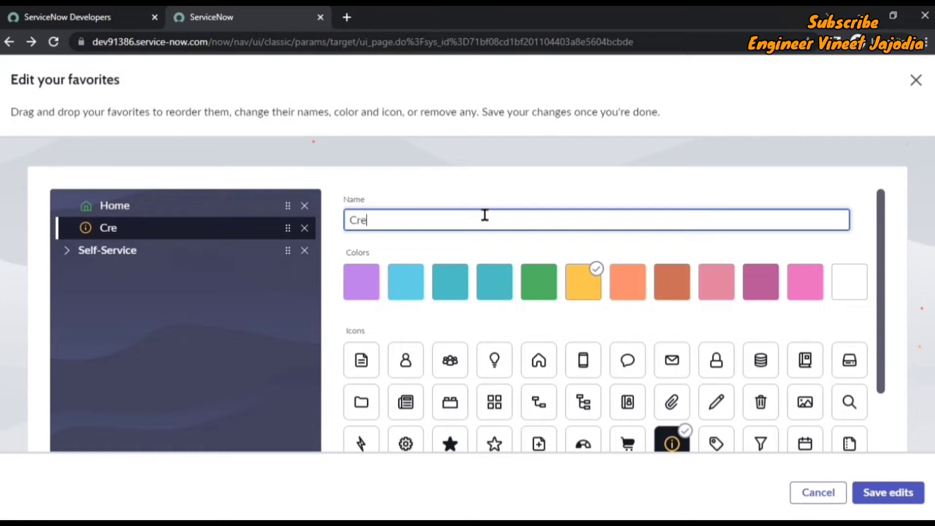
pyautogui.write('ate New ')
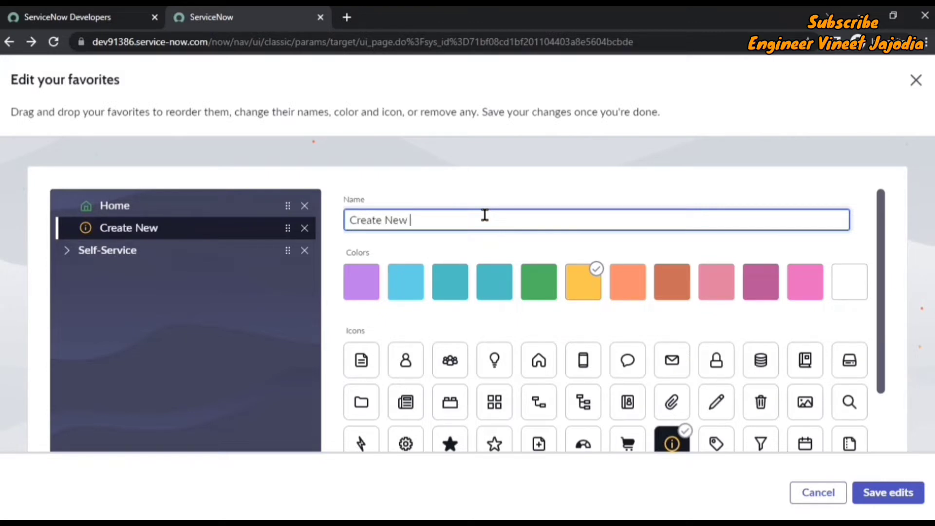
pyautogui.write('Incident')
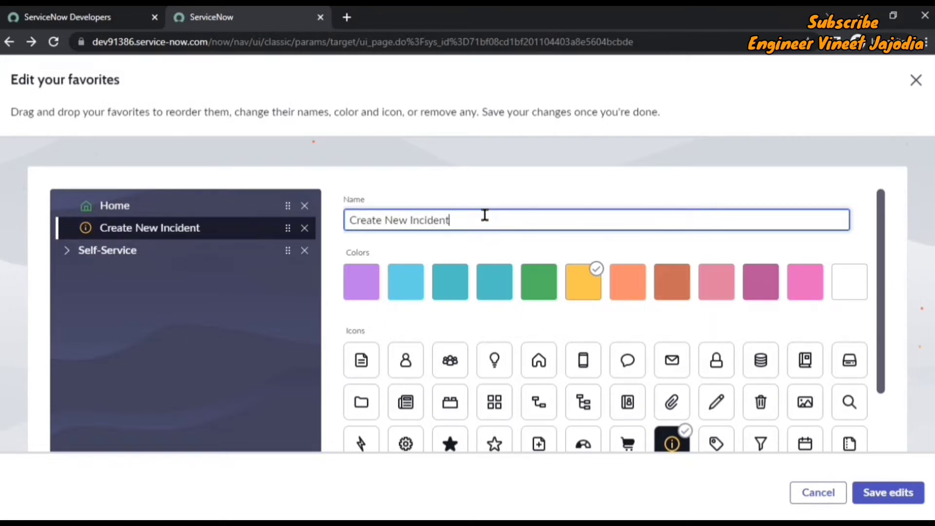
# Give the Create New Incident favorite a pencil icon in white and save the edits.
pyautogui.click(720, 414)
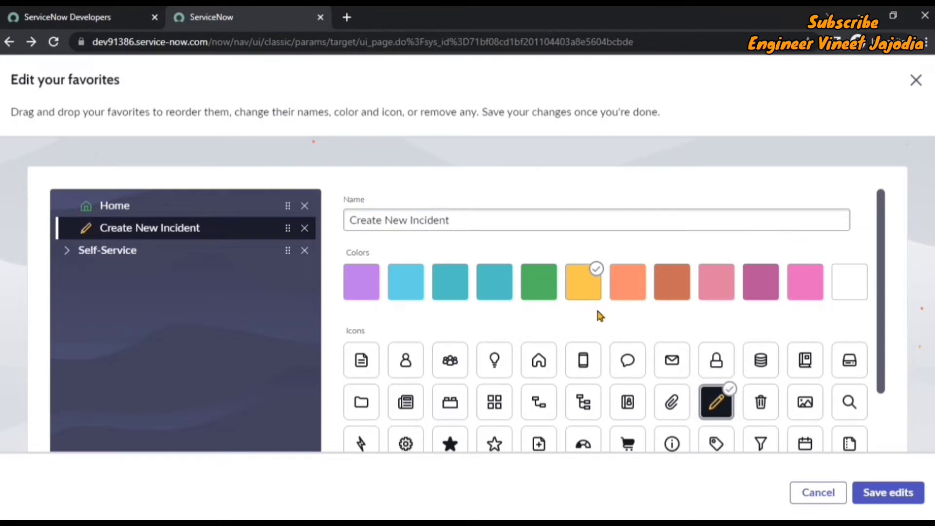
pyautogui.click(850, 290)
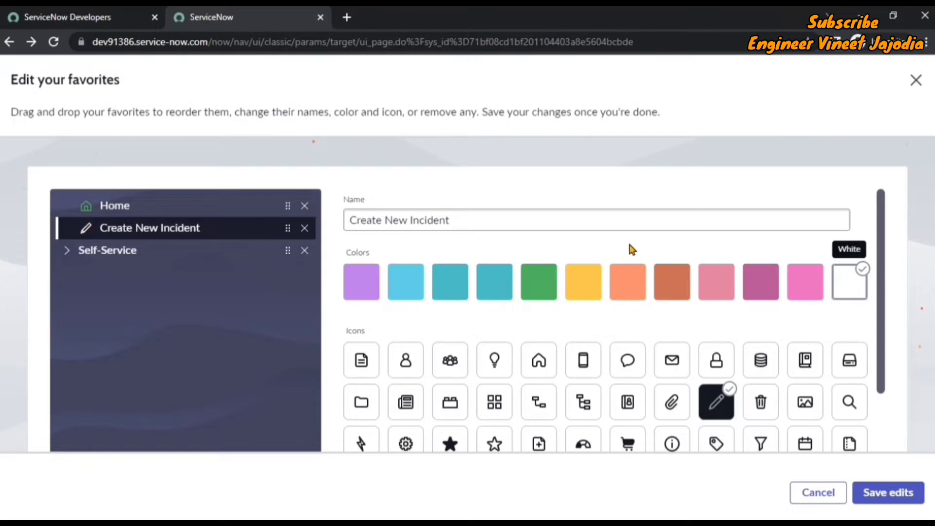
pyautogui.click(893, 493)
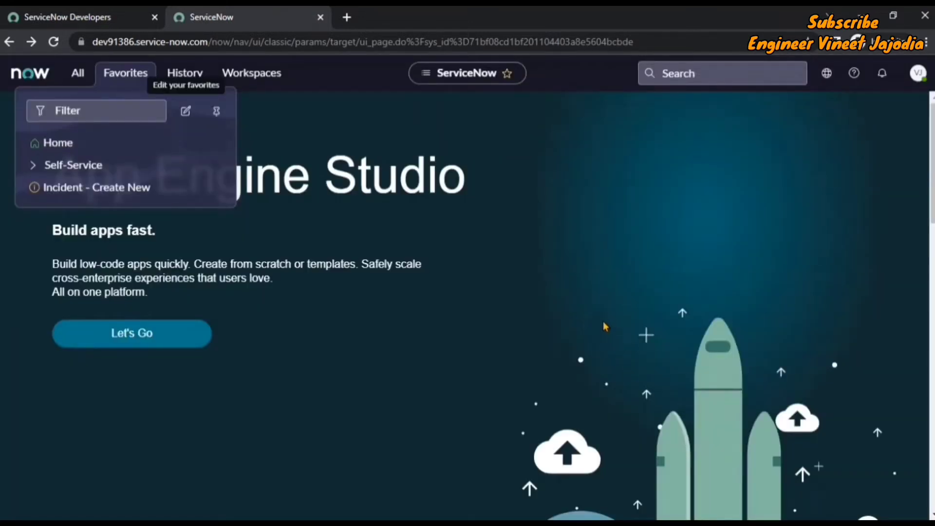
pyautogui.click(645, 248)
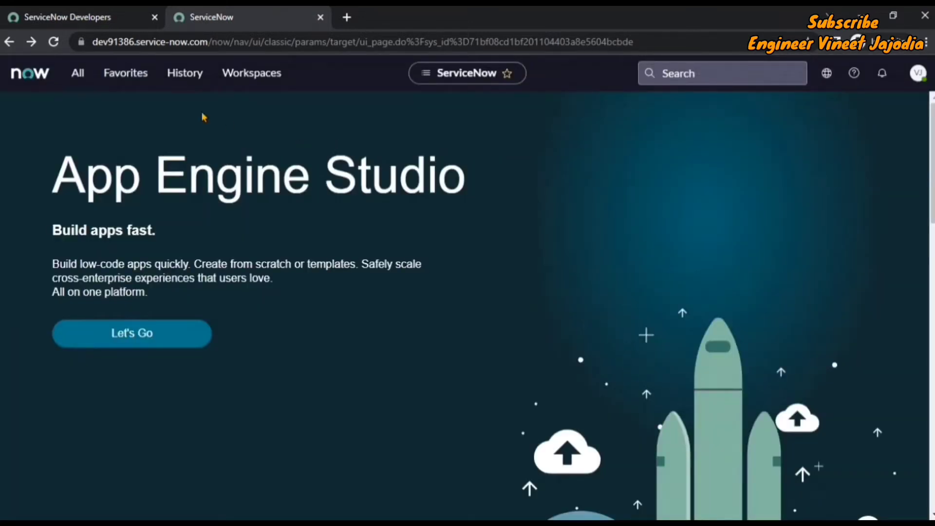
# Reopen the favorites for editing and move Self-Service above Create New Incident.
pyautogui.click(119, 83)
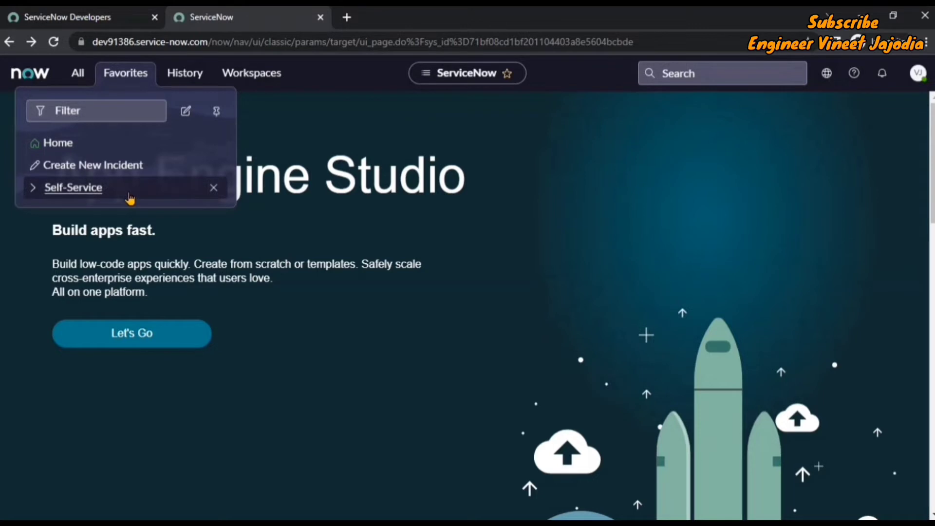
pyautogui.click(186, 111)
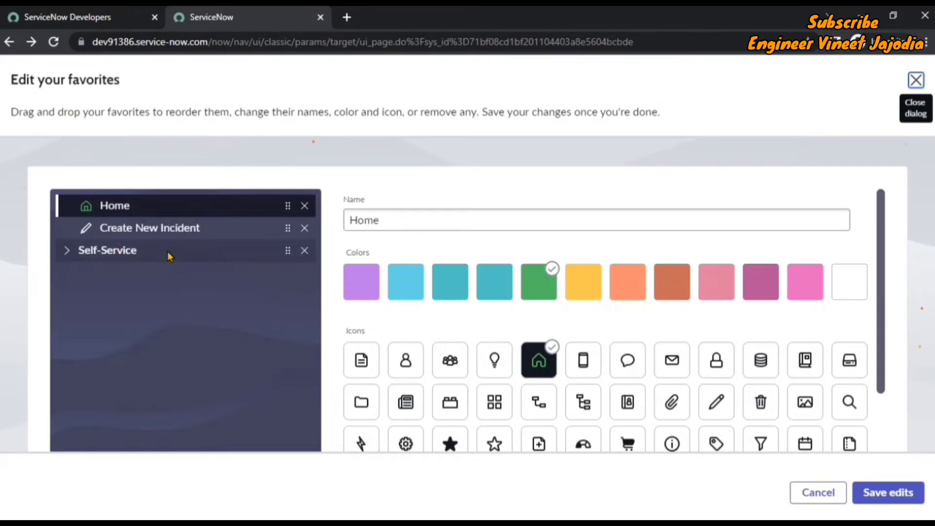
pyautogui.moveTo(169, 257); pyautogui.dragTo(167, 227)
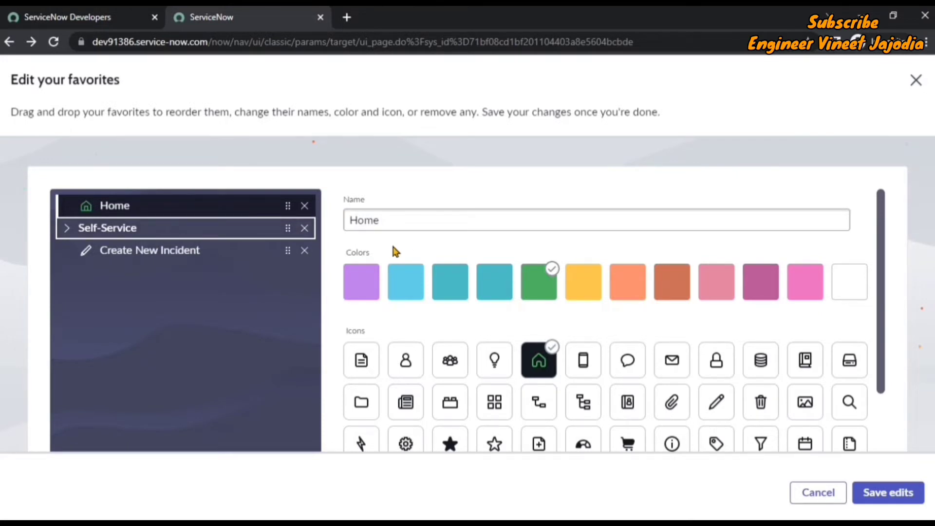
# Rename the Self-Service favorite to ServiceNow: Self-Service.
pyautogui.click(159, 235)
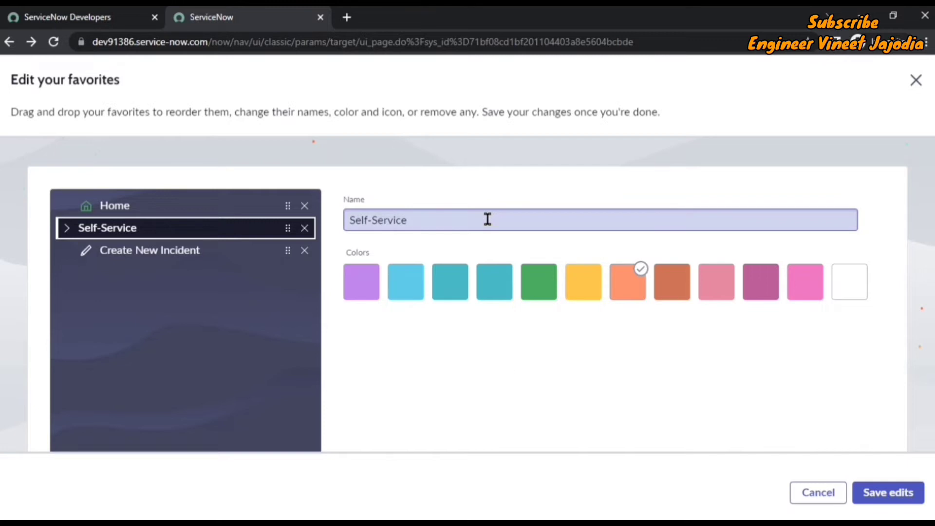
pyautogui.click(351, 220)
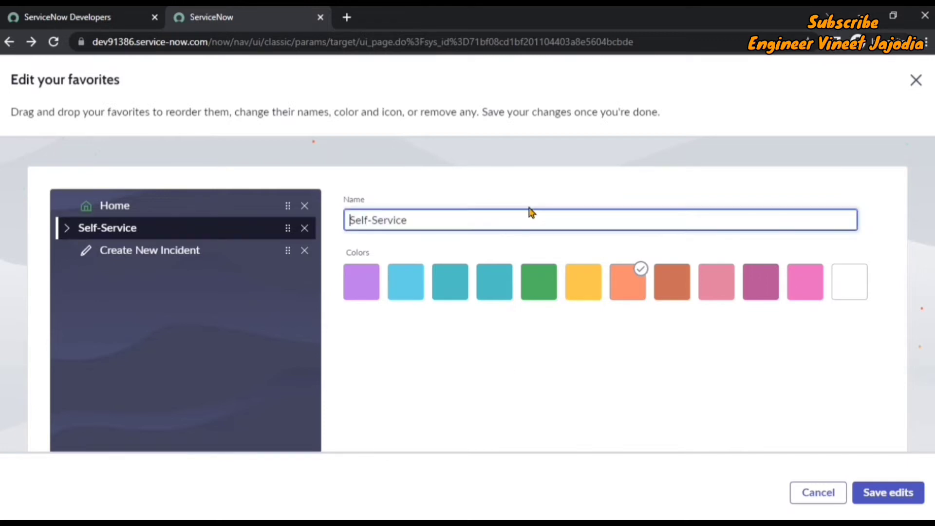
pyautogui.write('Servi')
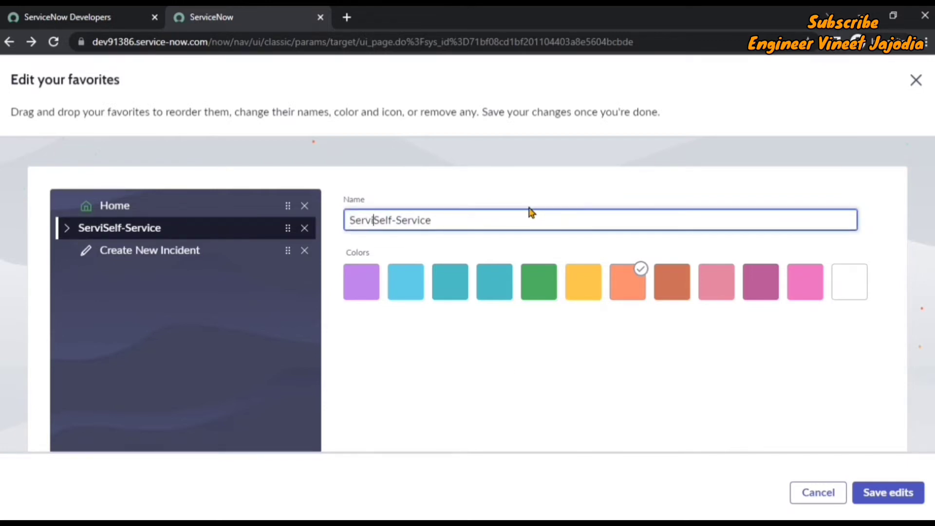
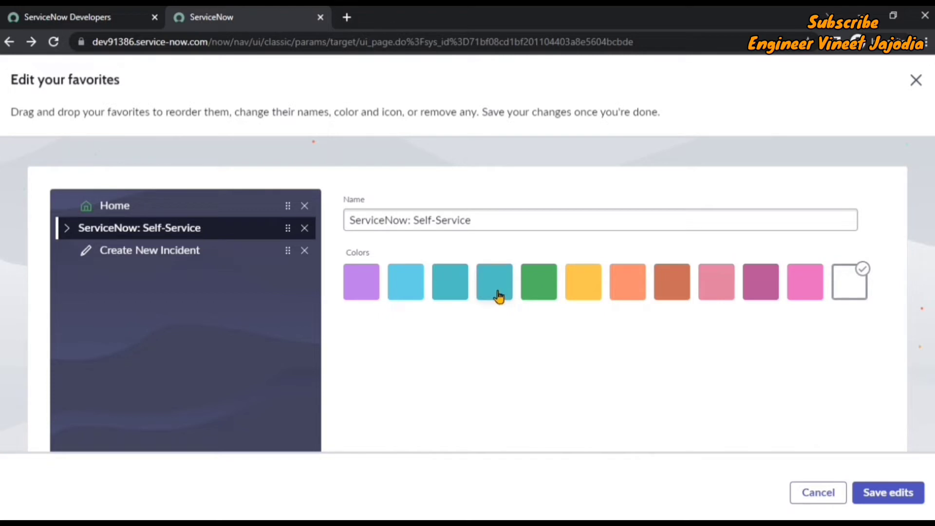
# Try green, yellow and orange on the ServiceNow: Self-Service favorite and expand it to preview the colors on its modules.
pyautogui.click(548, 299)
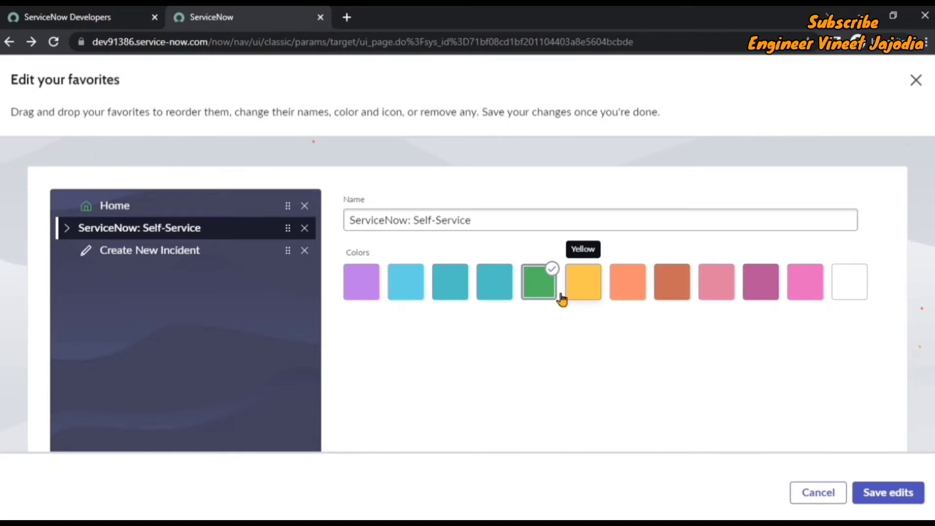
pyautogui.click(67, 228)
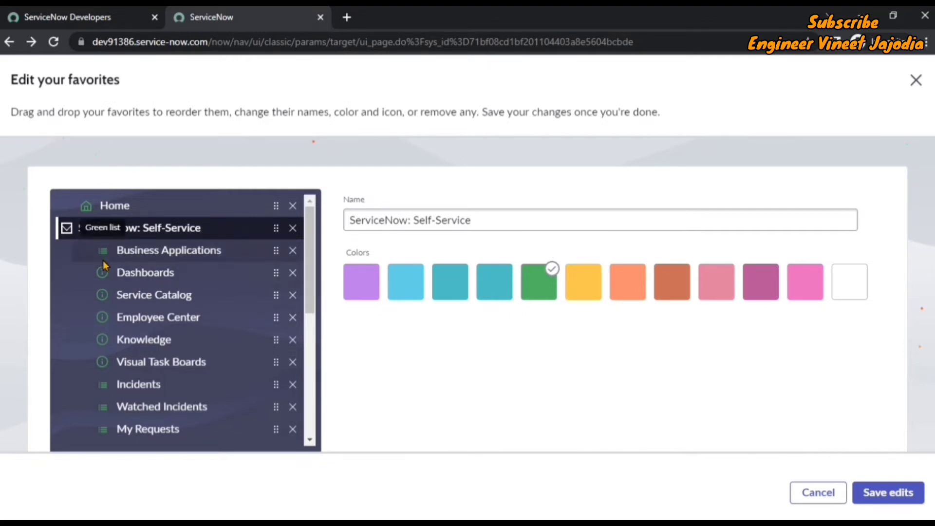
pyautogui.click(583, 285)
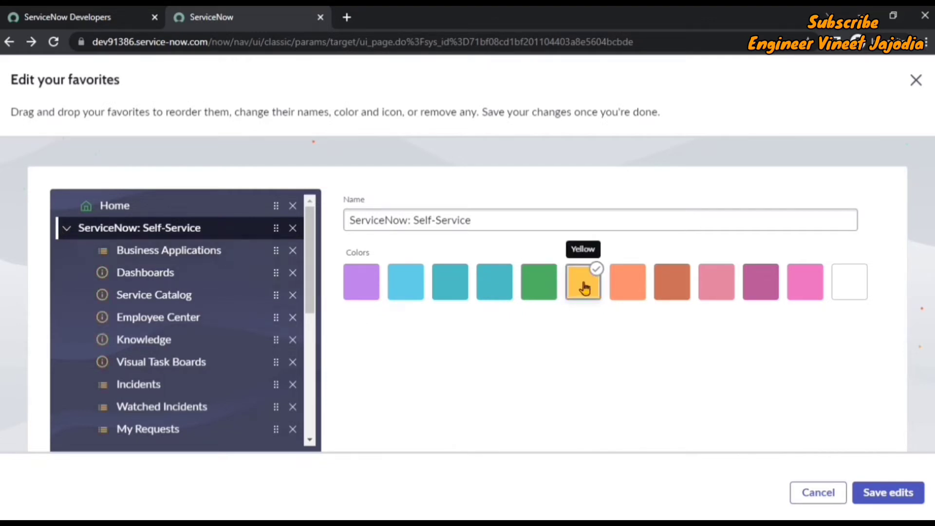
pyautogui.scroll(-1, 302, 273)
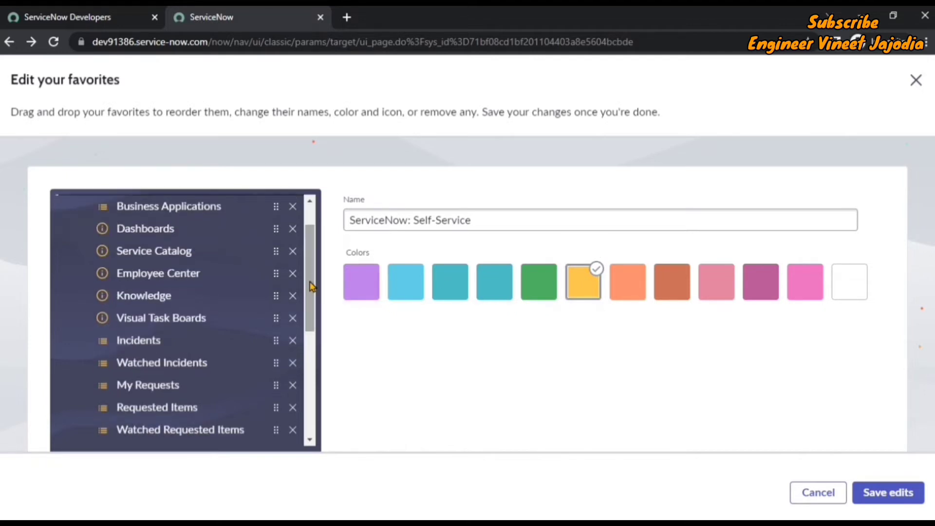
pyautogui.click(628, 283)
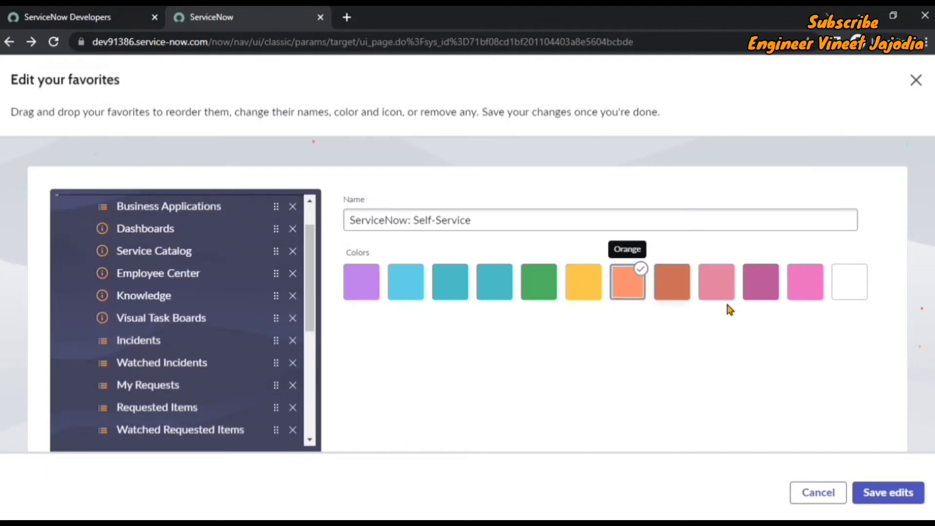
# Set the ServiceNow: Self-Service favorite's color to white and save the edits.
pyautogui.click(852, 295)
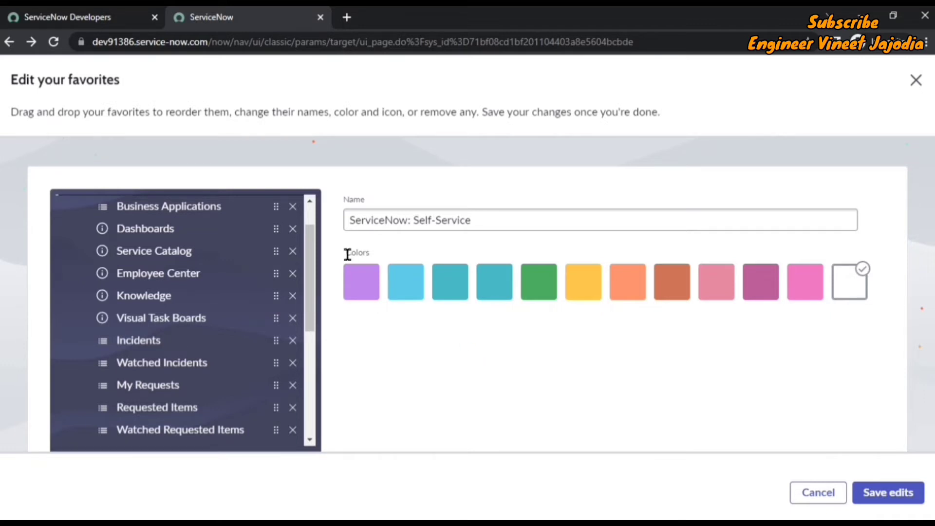
pyautogui.click(875, 497)
pyautogui.click(188, 211)
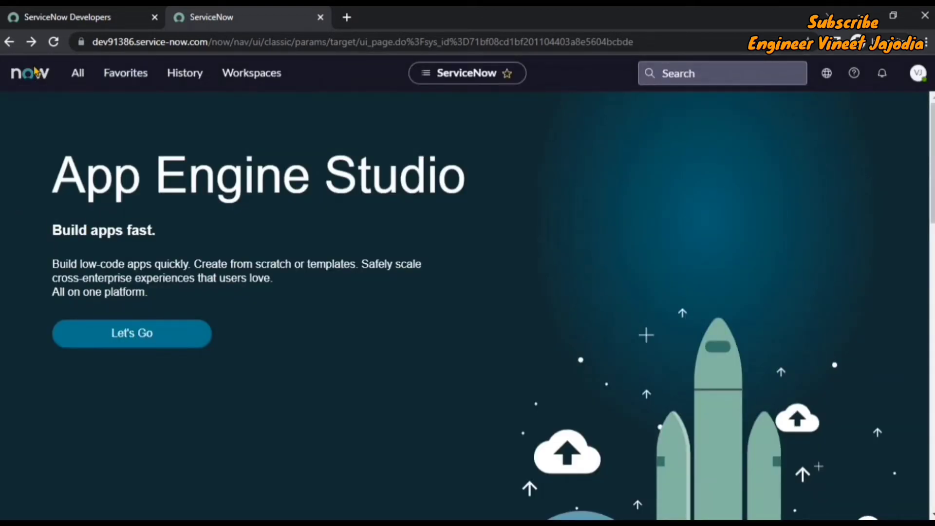
# Show the saved favorites and expand ServiceNow: Self-Service to check its modules.
pyautogui.click(133, 80)
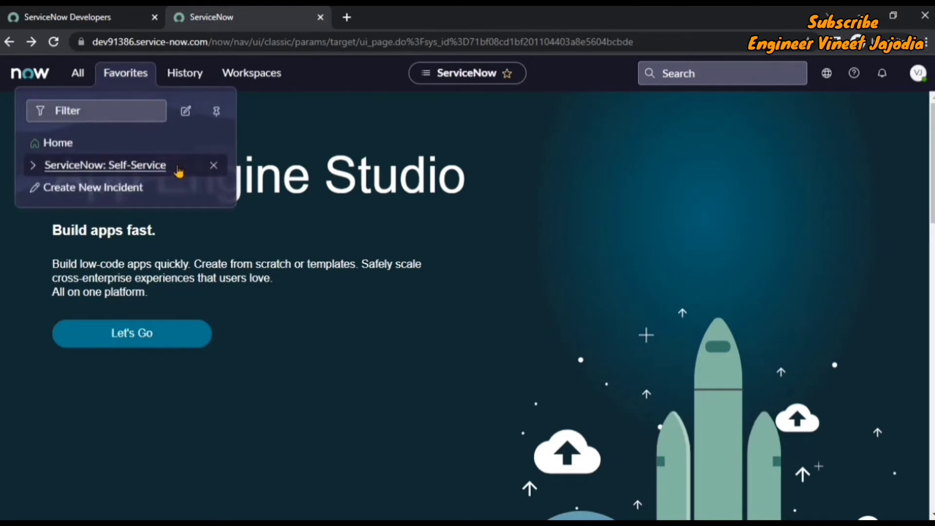
pyautogui.click(32, 166)
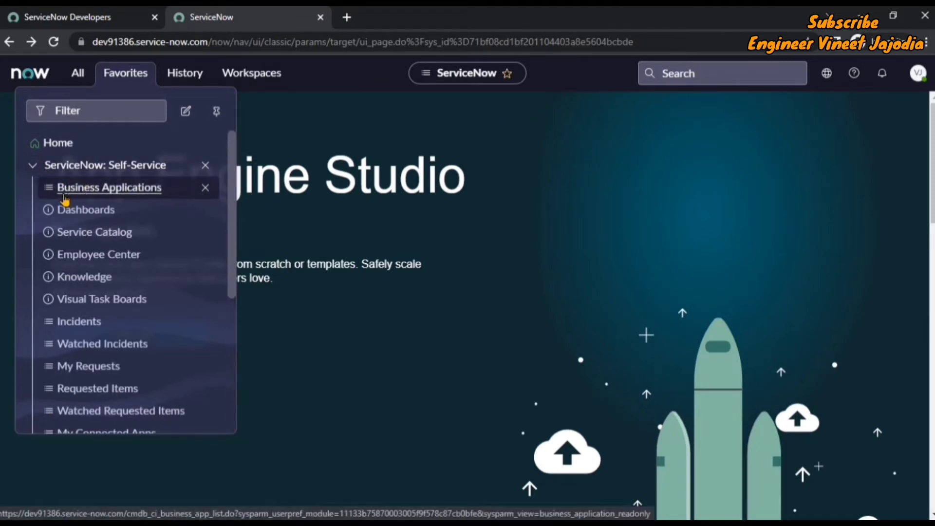
# Look through the full list of modules under the ServiceNow: Self-Service favorite.
pyautogui.scroll(-3, 73, 236)
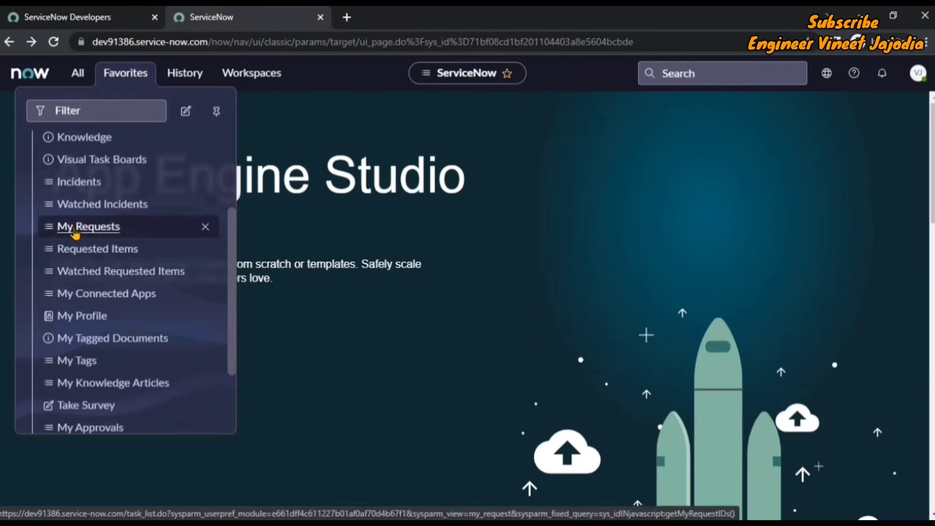
pyautogui.scroll(-2, 76, 234)
pyautogui.scroll(5, 75, 234)
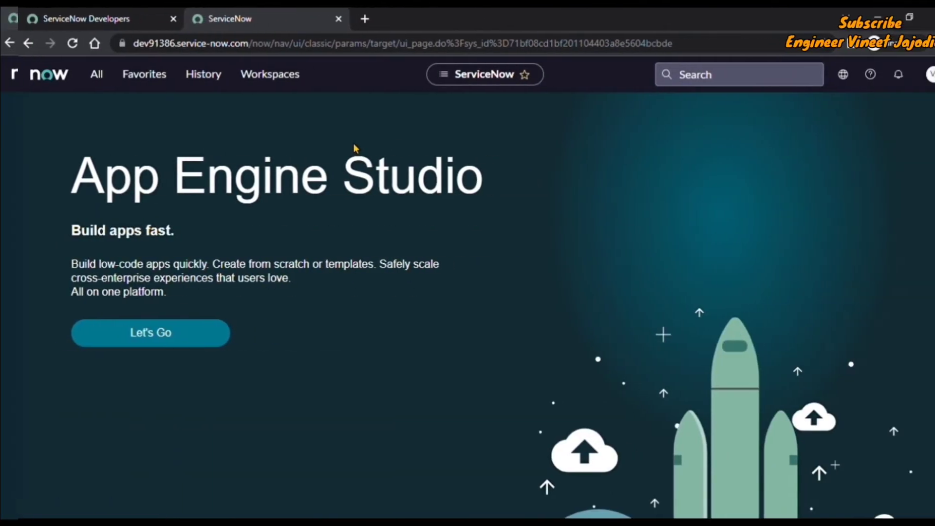
# Pin the favorites list and open the bookmark records with sys_ui_bookmark.list.
pyautogui.click(127, 83)
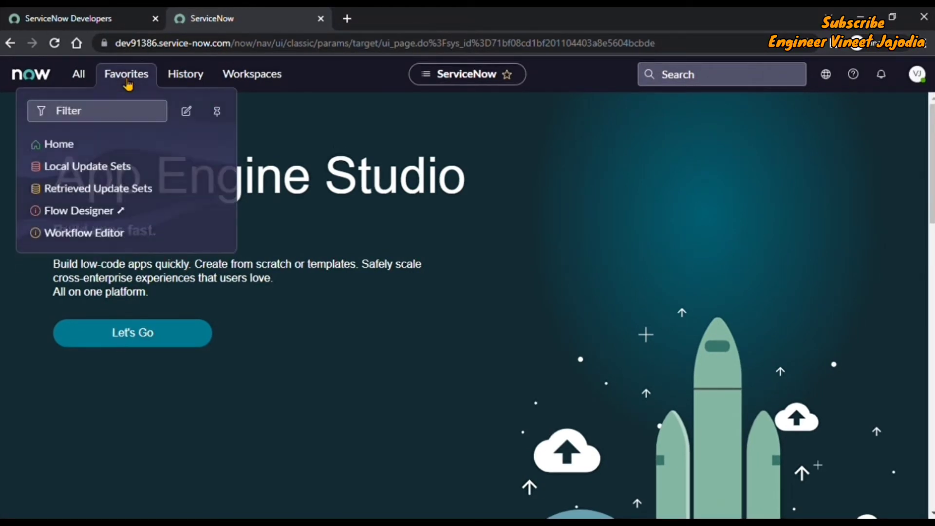
pyautogui.click(217, 113)
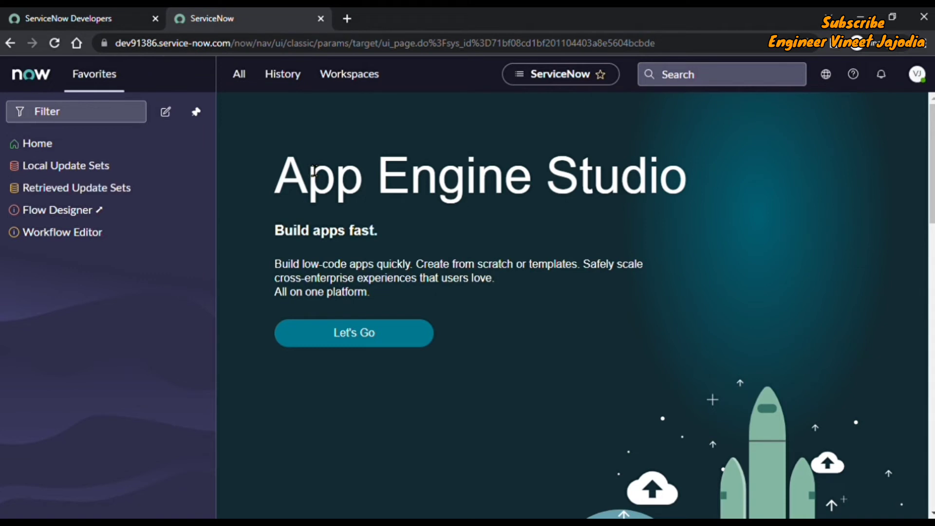
pyautogui.click(239, 74)
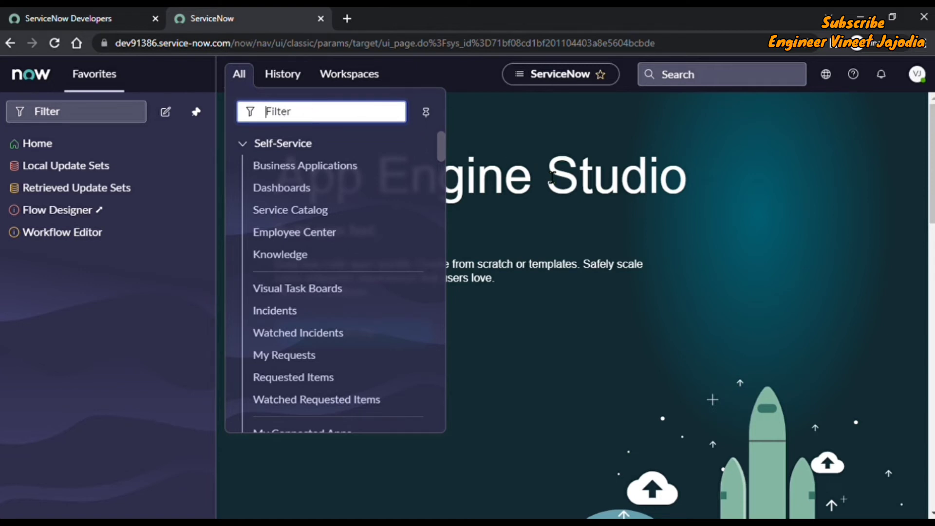
pyautogui.write('sys_ui_')
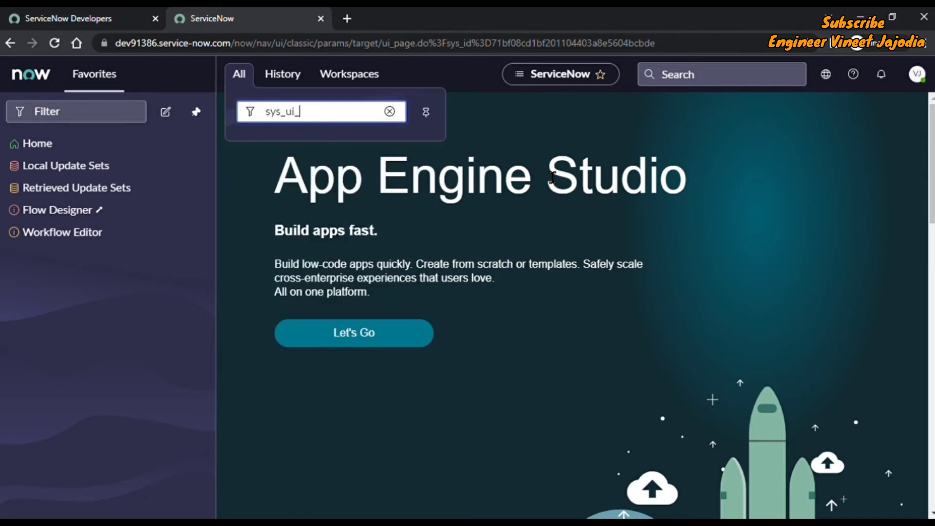
pyautogui.write('bookmark.list')
pyautogui.press('Return')
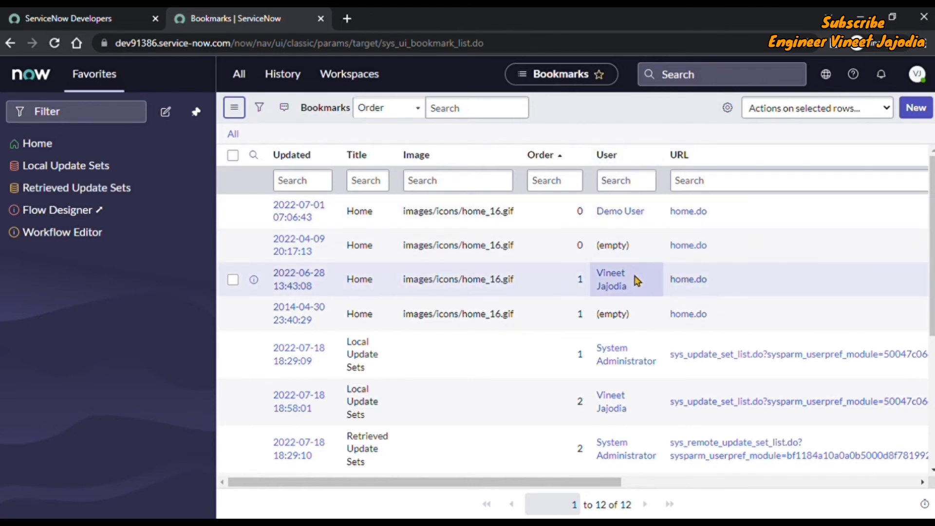
# Filter the bookmark records to those matching the signed-in user.
pyautogui.rightClick(635, 280)
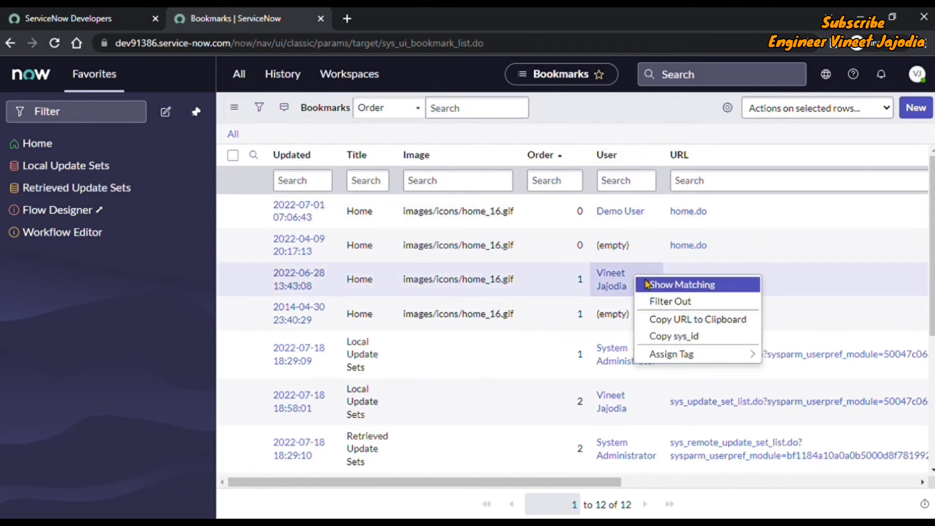
pyautogui.click(661, 286)
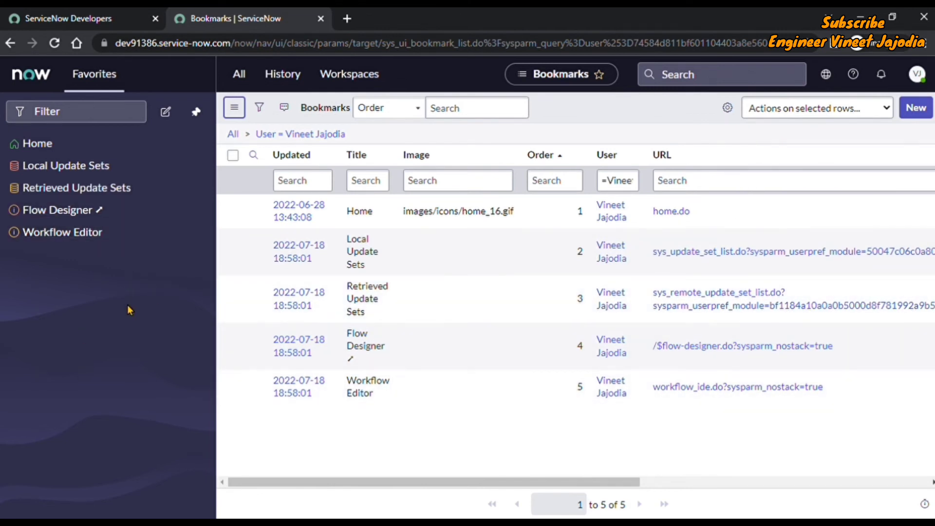
pyautogui.click(459, 422)
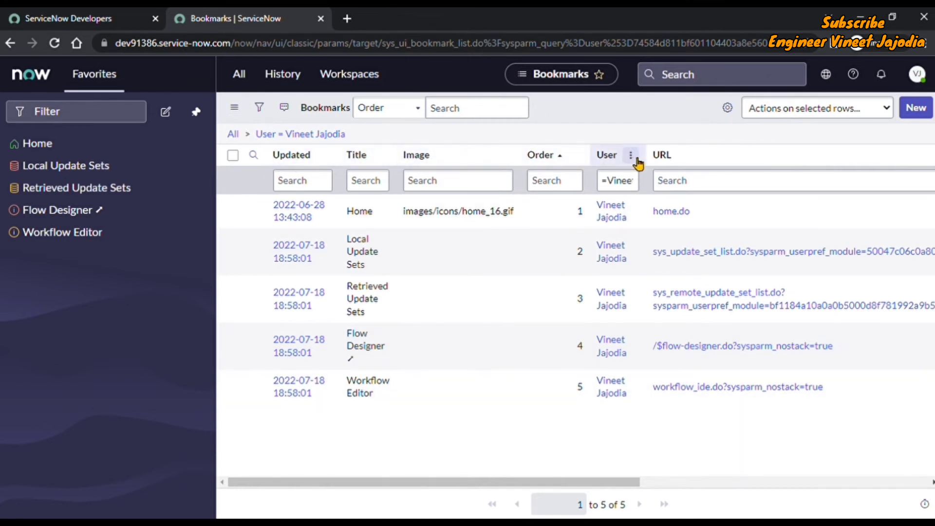
# Export the filtered bookmark records as XML, download the file and keep it.
pyautogui.click(633, 156)
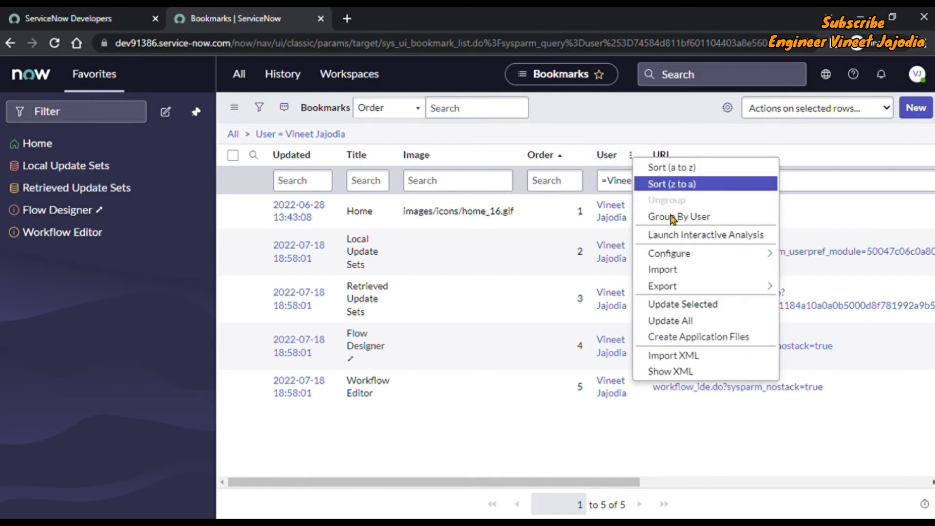
pyautogui.moveTo(695, 291)
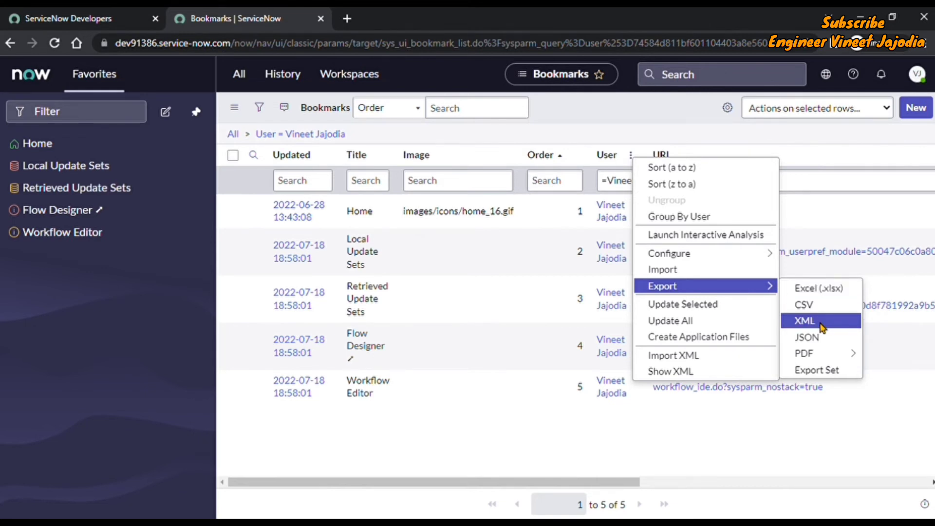
pyautogui.click(805, 321)
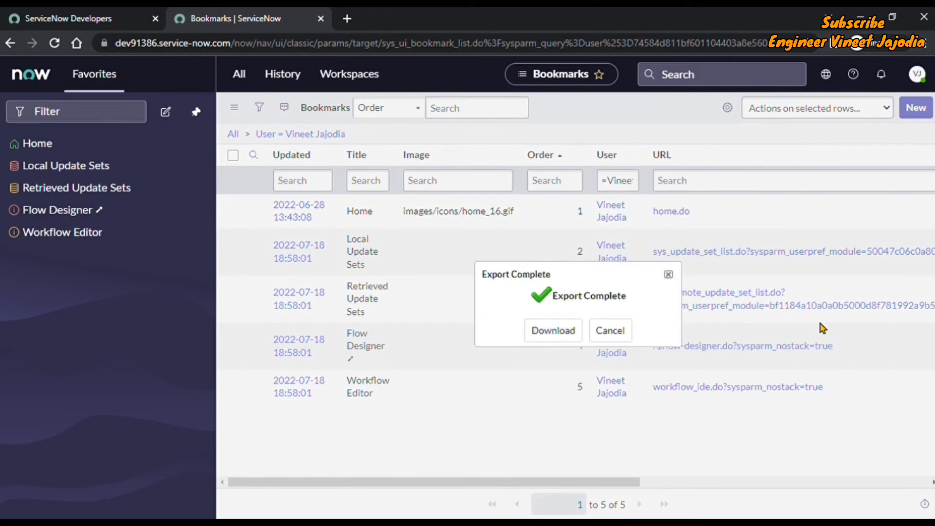
pyautogui.click(555, 331)
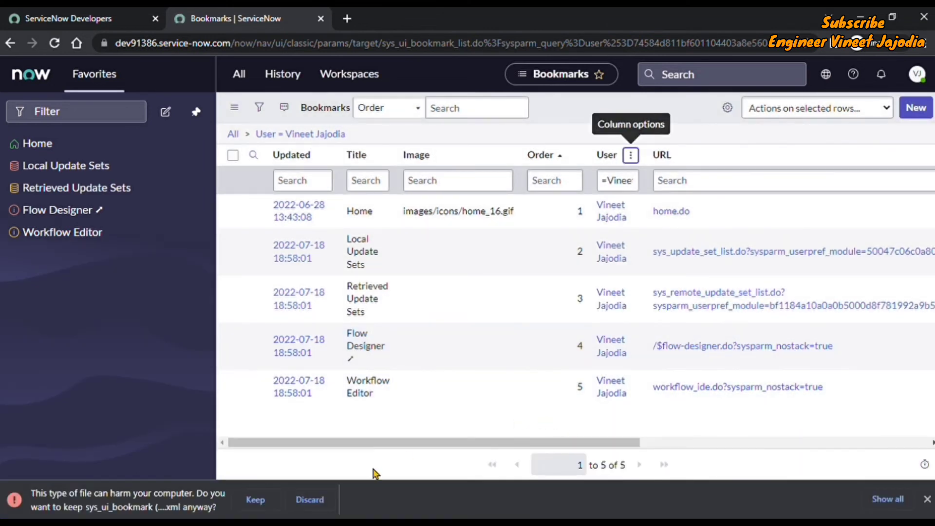
pyautogui.click(251, 500)
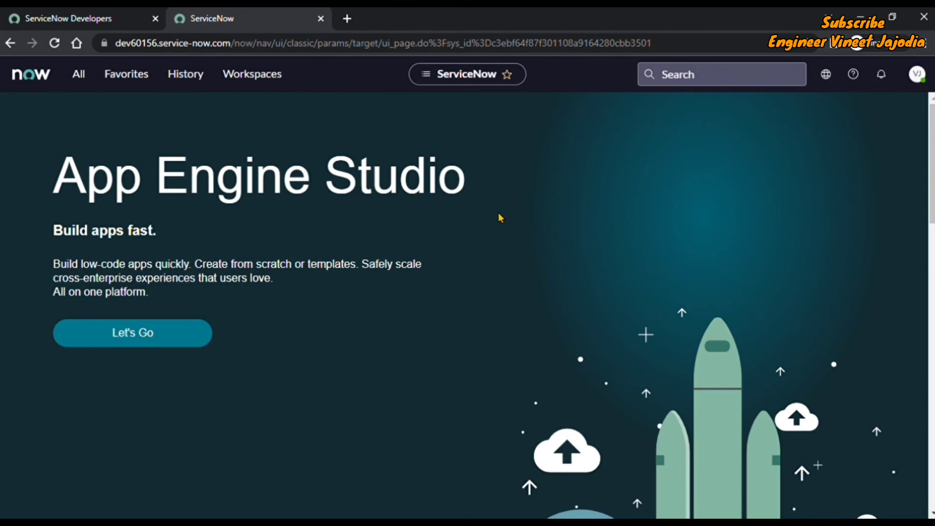
# In the dev60156 instance, pin the favorites list and open its bookmark table with sys_ui_bookmark.list.
pyautogui.click(128, 79)
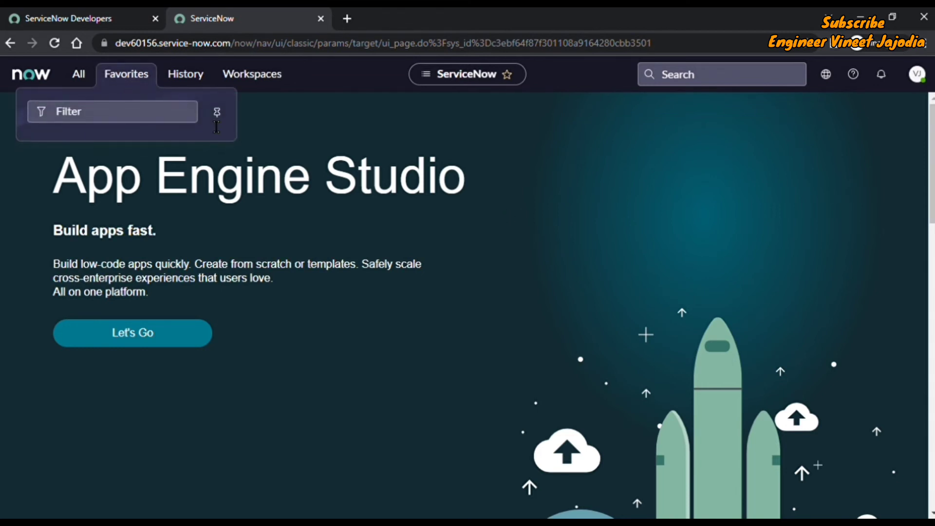
pyautogui.click(217, 107)
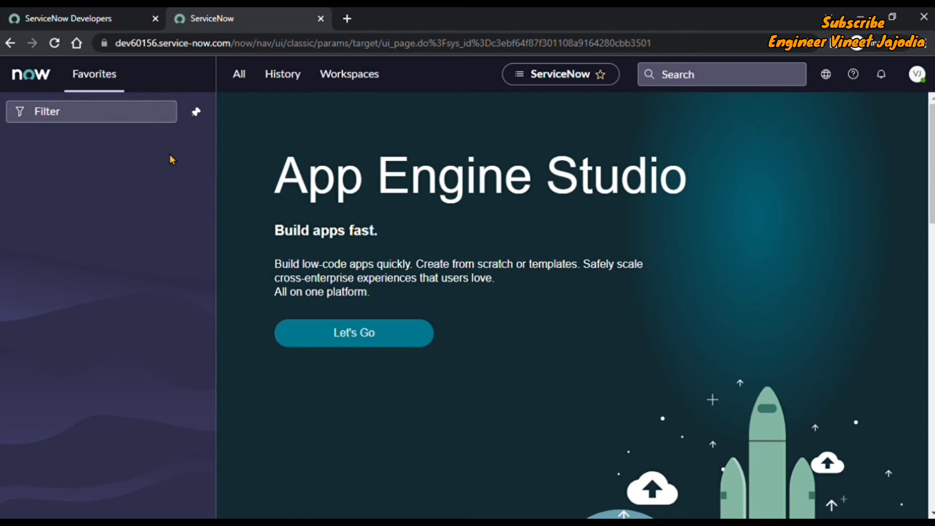
pyautogui.click(240, 75)
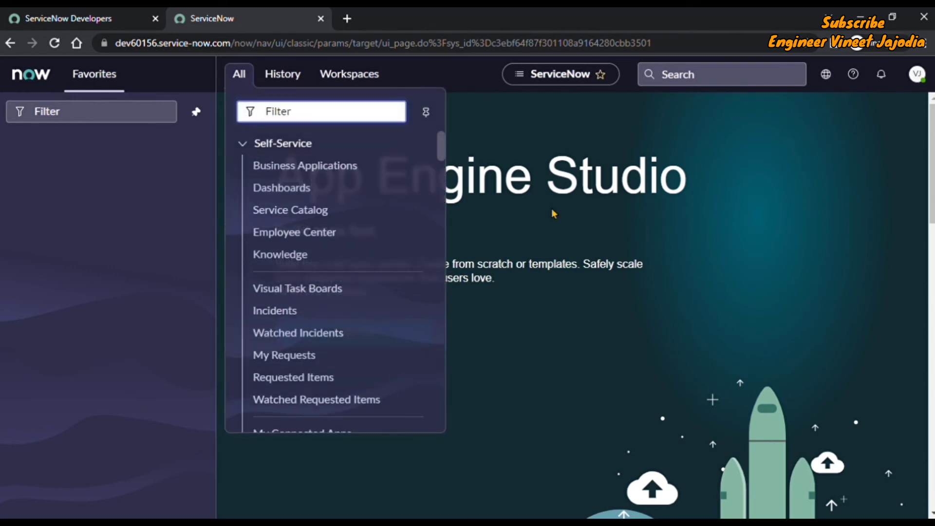
pyautogui.write('sys_ui')
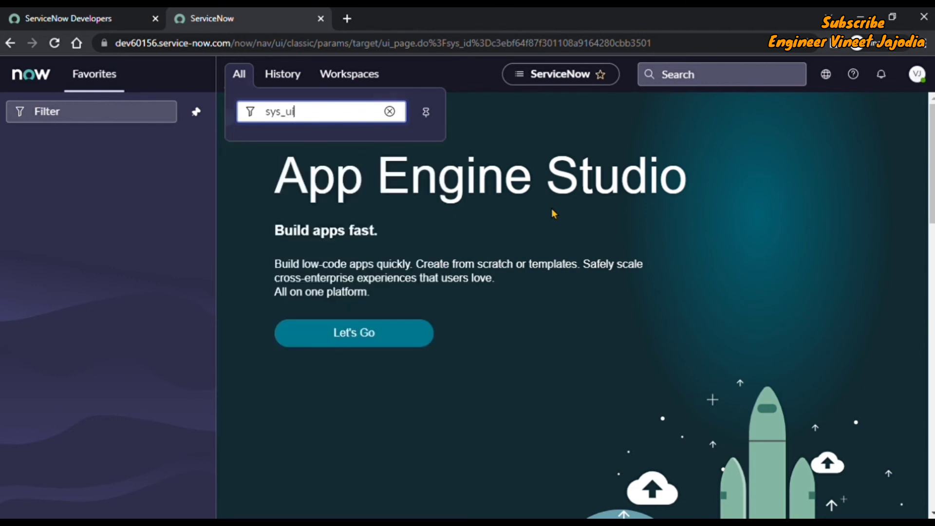
pyautogui.write('_bookmark.list')
pyautogui.press('Return')
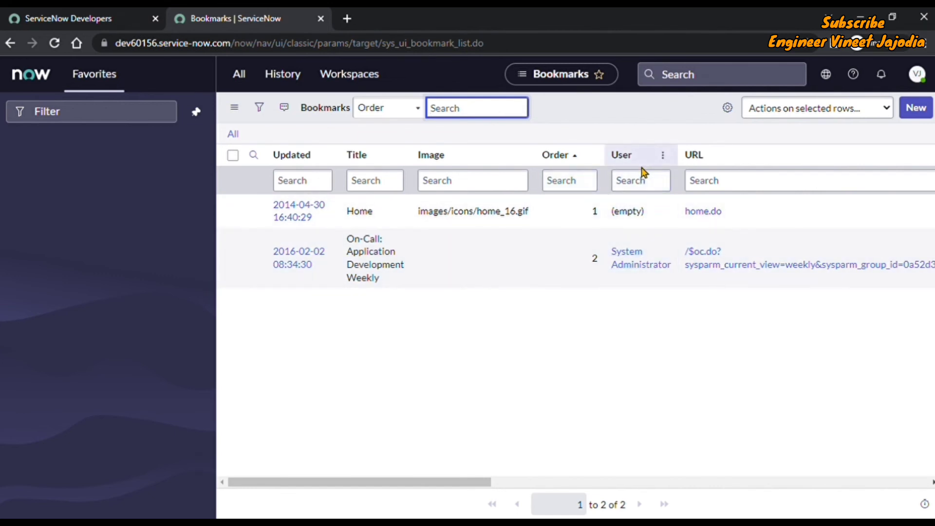
# Import the exported sys_ui_bookmark XML file into the Bookmarks table.
pyautogui.click(665, 158)
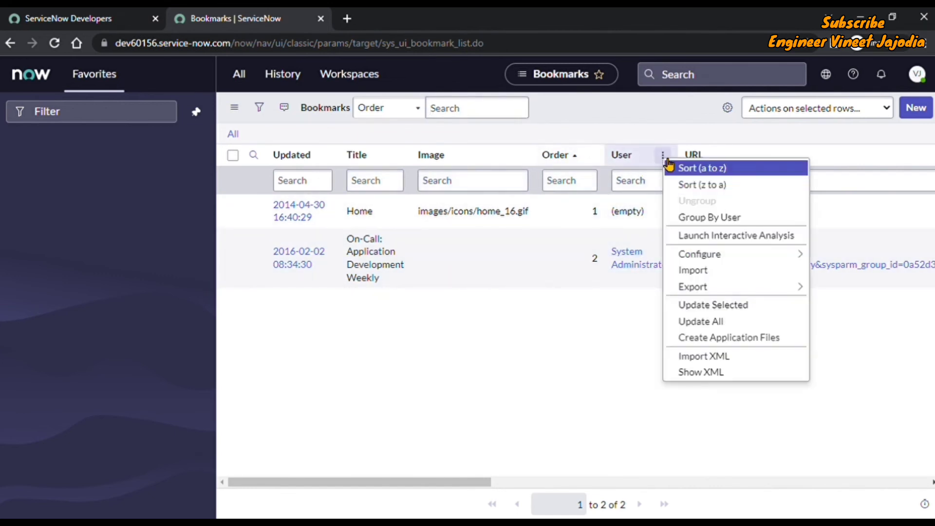
pyautogui.click(733, 357)
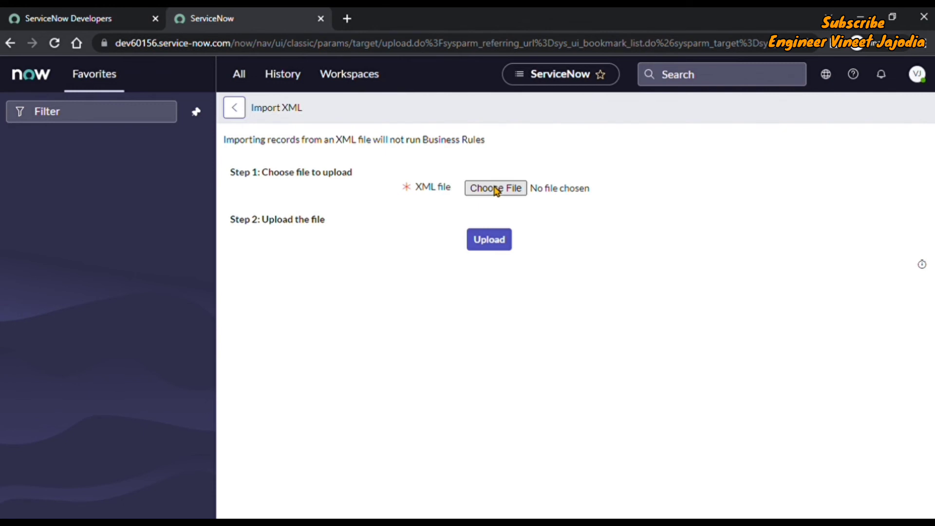
pyautogui.click(496, 189)
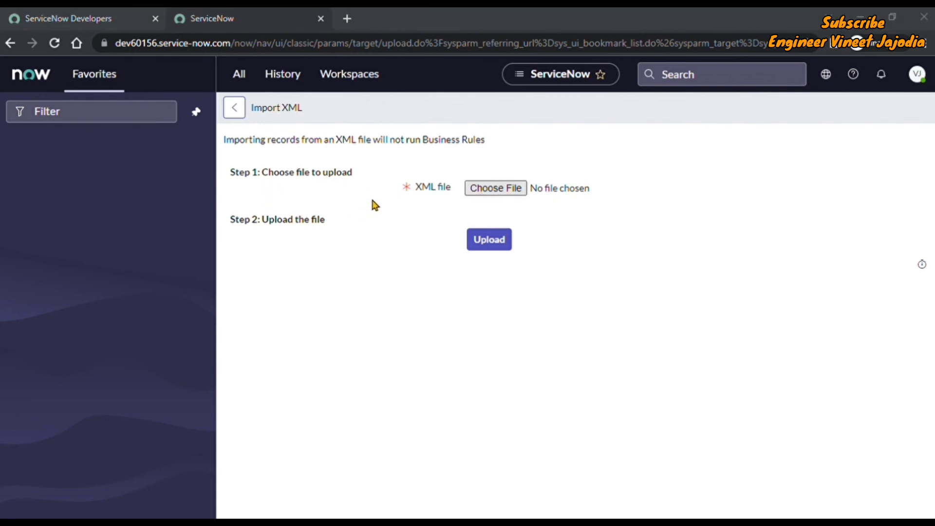
pyautogui.click(559, 385)
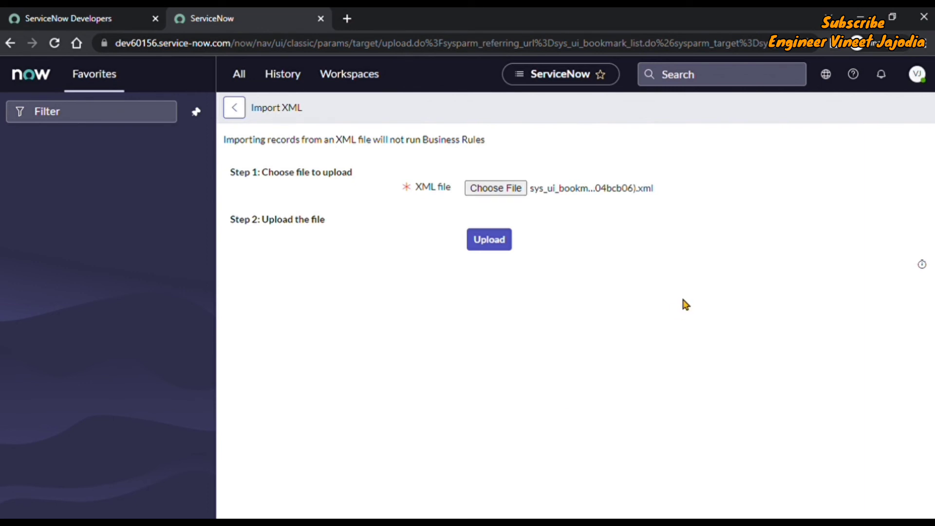
pyautogui.press('Tab')
pyautogui.press('Return')
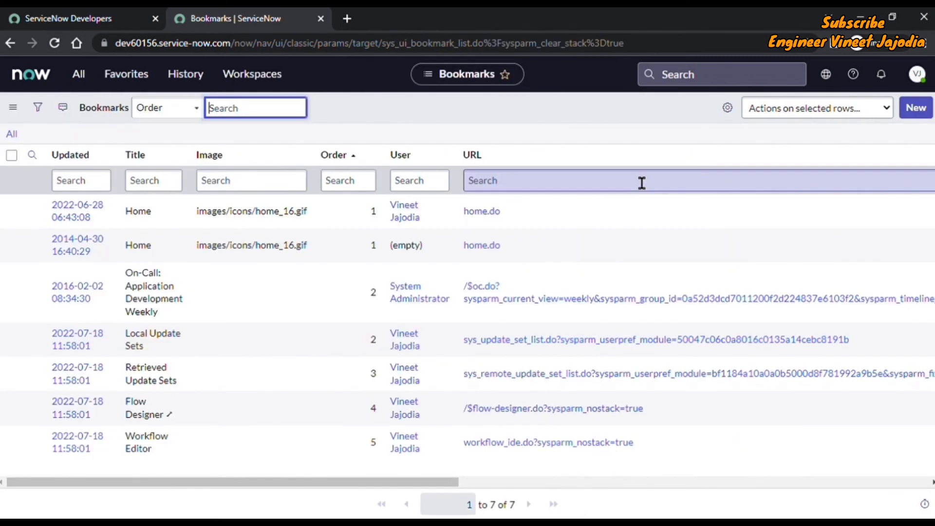
# Return to the home page and check the favorites list for the imported bookmarks, pinning and unpinning it.
pyautogui.click(33, 80)
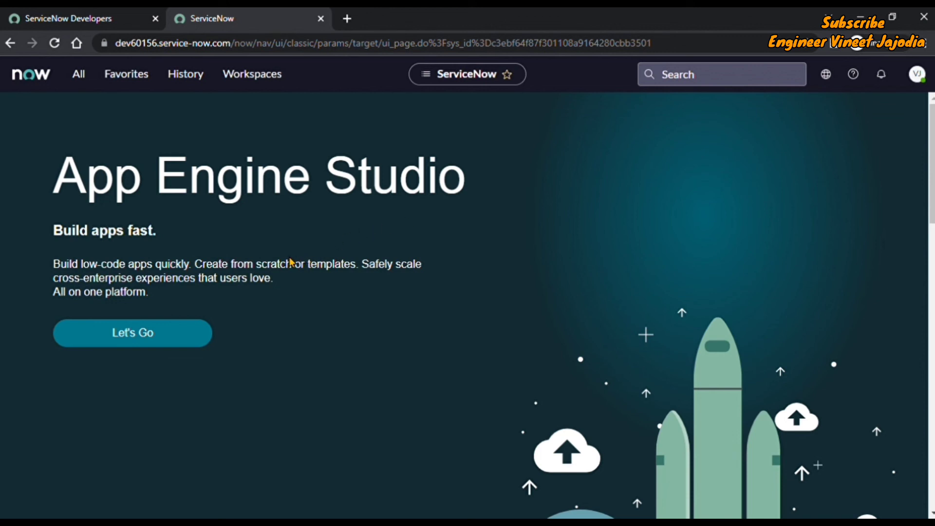
pyautogui.click(130, 79)
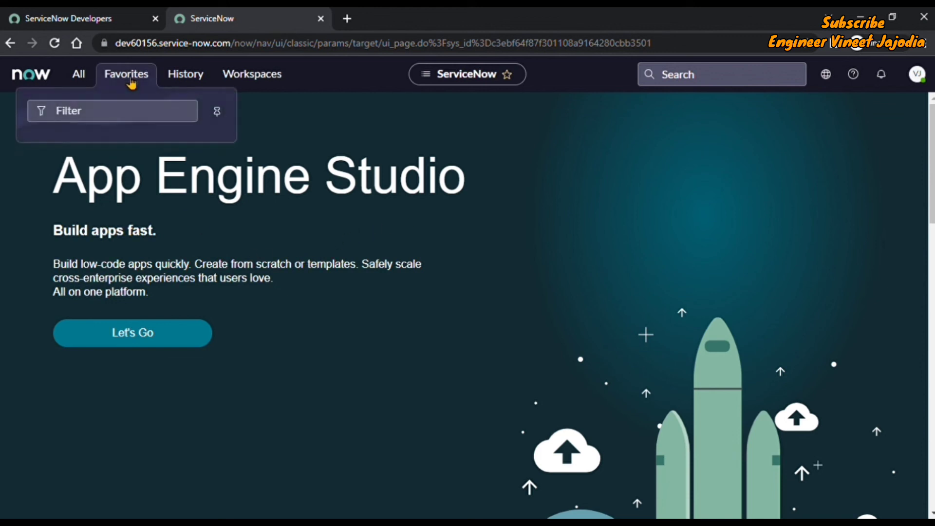
pyautogui.click(218, 112)
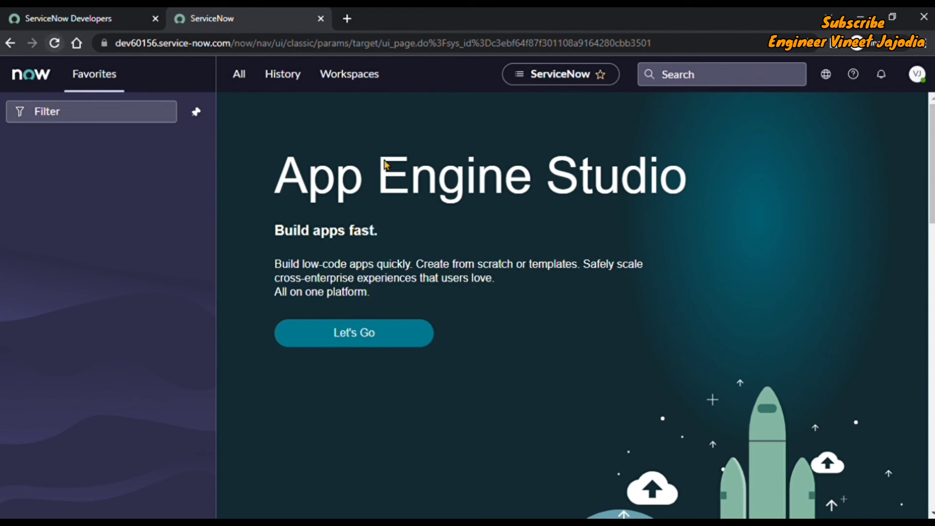
pyautogui.click(197, 112)
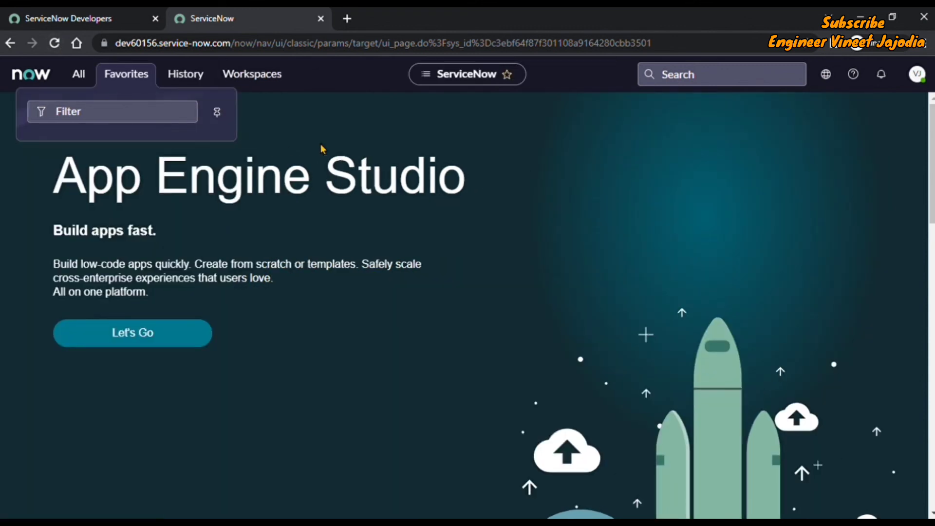
# Reload the page, show the favorites again and pin the list.
pyautogui.click(54, 42)
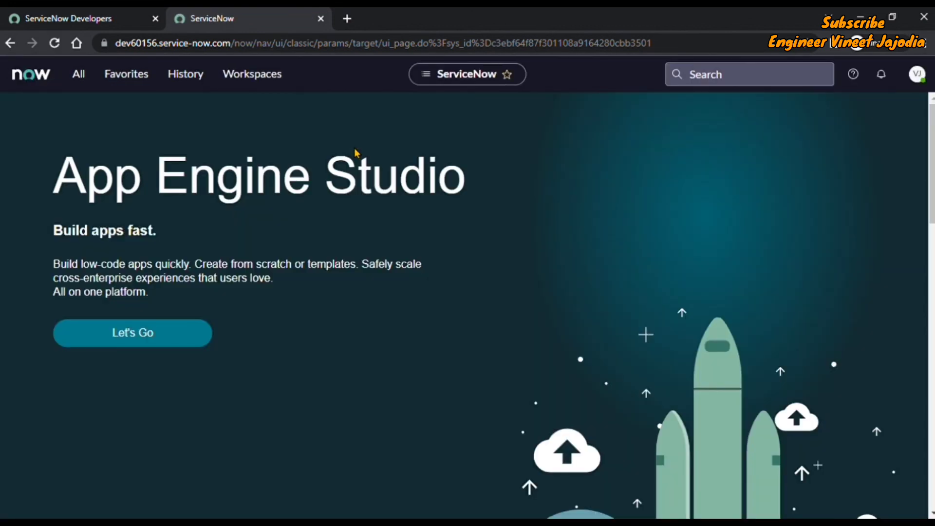
pyautogui.click(142, 76)
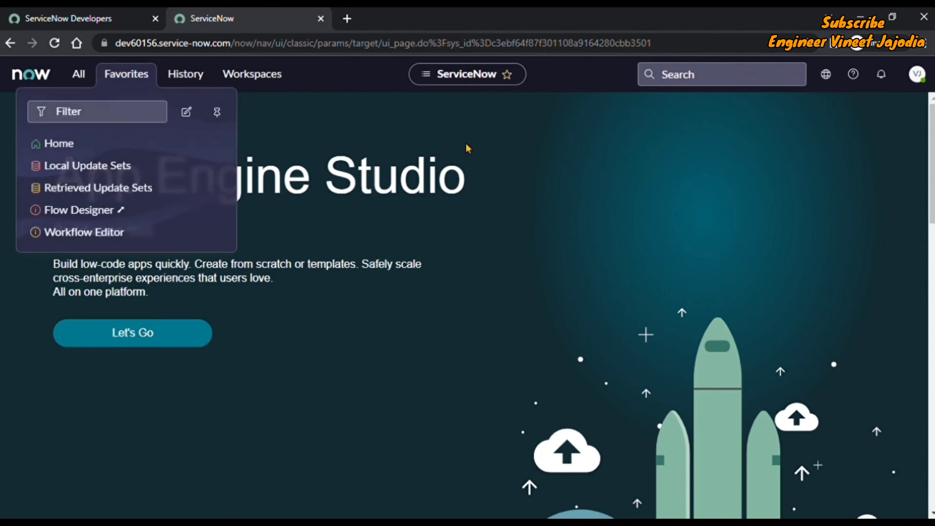
pyautogui.click(263, 114)
pyautogui.click(218, 113)
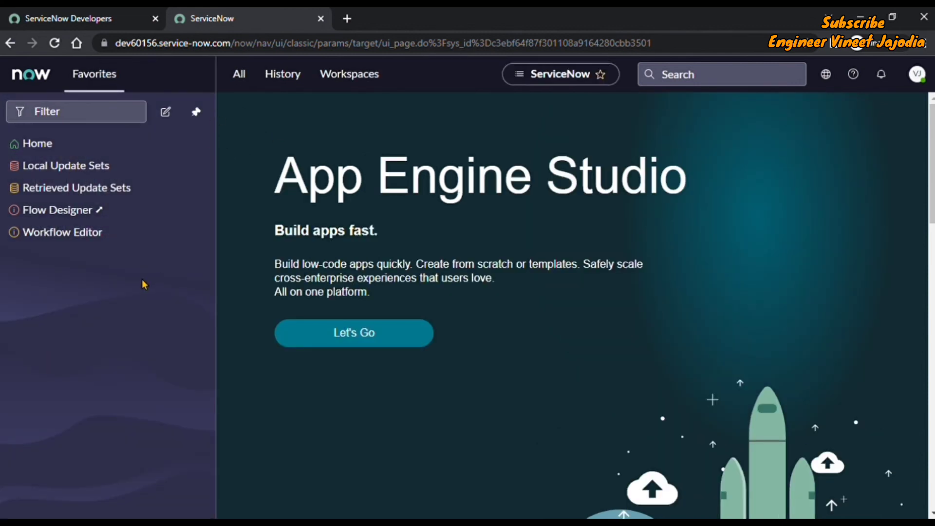